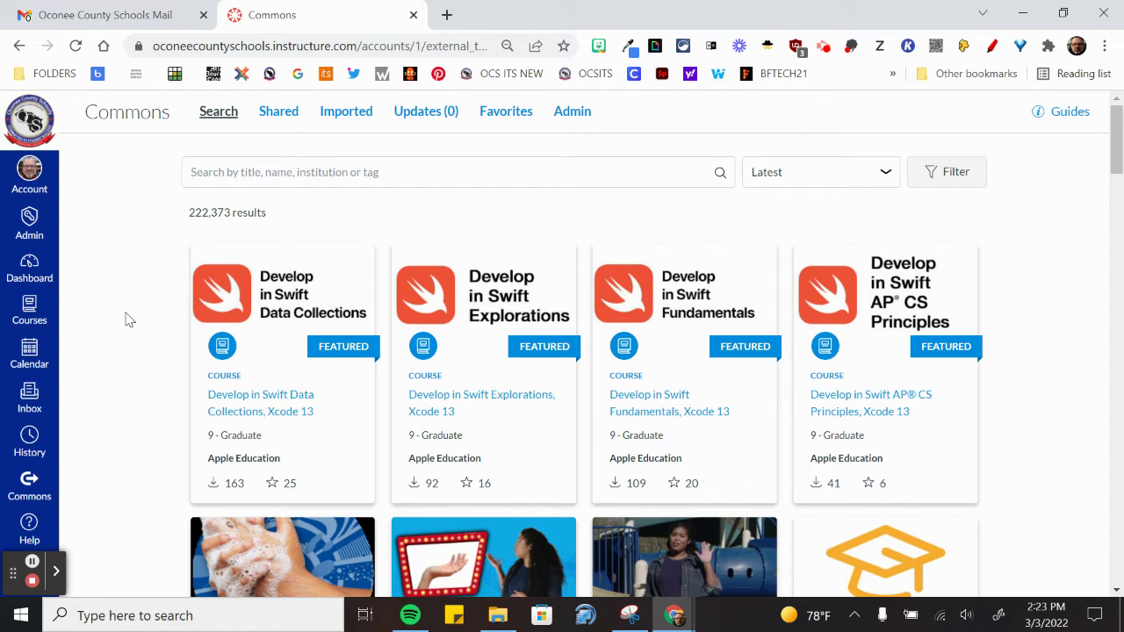
Step: Scroll down and back up through the Canvas Commons resource list
{"action": "scroll", "coordinate": [150, 377], "scroll_direction": "down", "scroll_amount": 1}
{"action": "scroll", "coordinate": [155, 379], "scroll_direction": "down", "scroll_amount": 1}
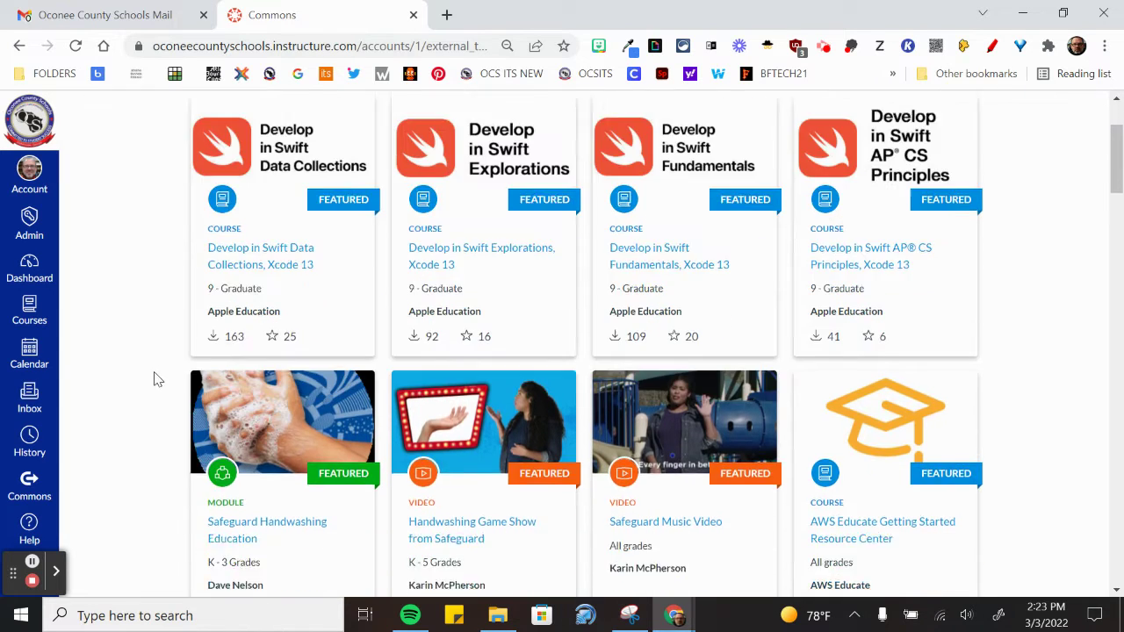
{"action": "scroll", "coordinate": [158, 379], "scroll_direction": "down", "scroll_amount": 2}
{"action": "scroll", "coordinate": [161, 375], "scroll_direction": "down", "scroll_amount": 2}
{"action": "scroll", "coordinate": [161, 374], "scroll_direction": "down", "scroll_amount": 1}
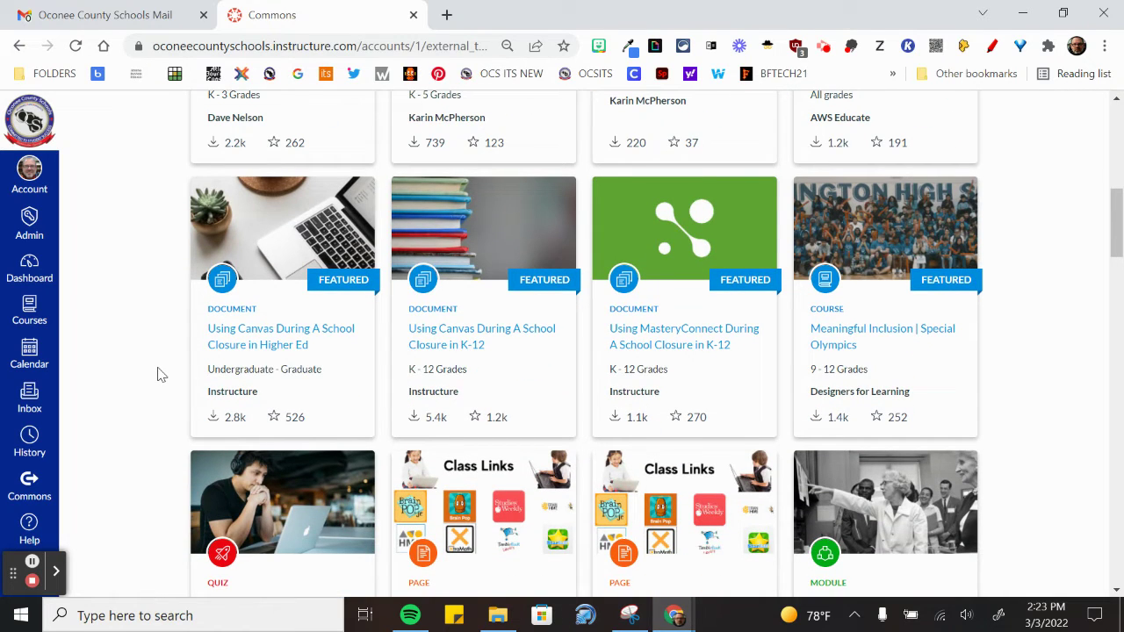
{"action": "scroll", "coordinate": [158, 374], "scroll_direction": "up", "scroll_amount": 2}
{"action": "scroll", "coordinate": [158, 374], "scroll_direction": "up", "scroll_amount": 1}
{"action": "scroll", "coordinate": [160, 373], "scroll_direction": "up", "scroll_amount": 3}
{"action": "scroll", "coordinate": [161, 372], "scroll_direction": "up", "scroll_amount": 1}
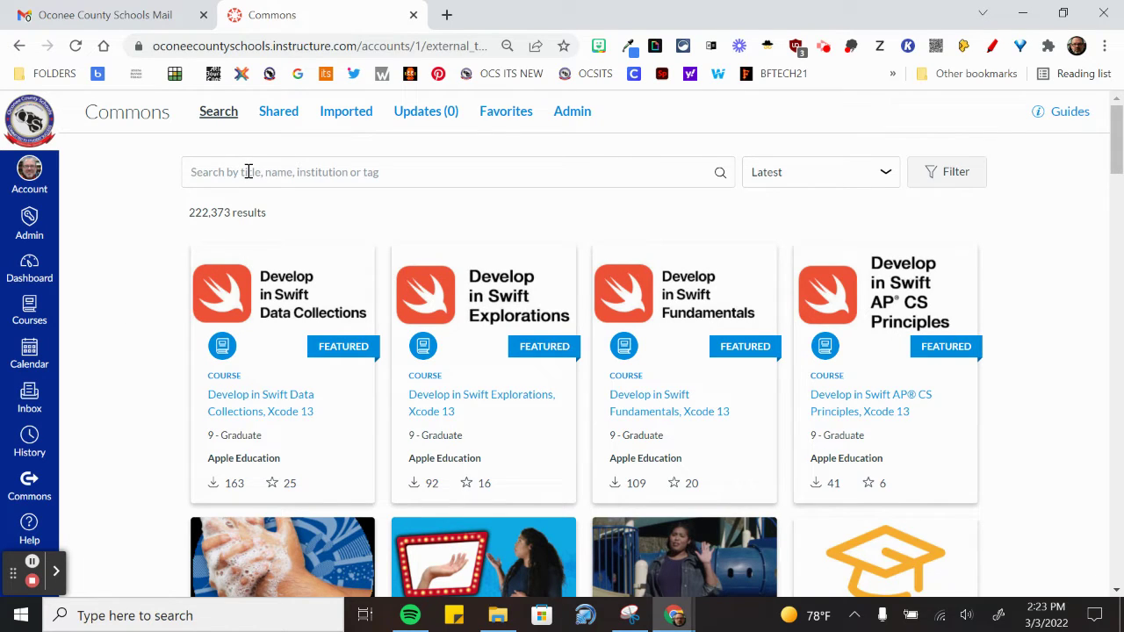
Step: Filter the Commons results to Pages shared with Oconee County Schools
{"action": "left_click", "coordinate": [249, 170]}
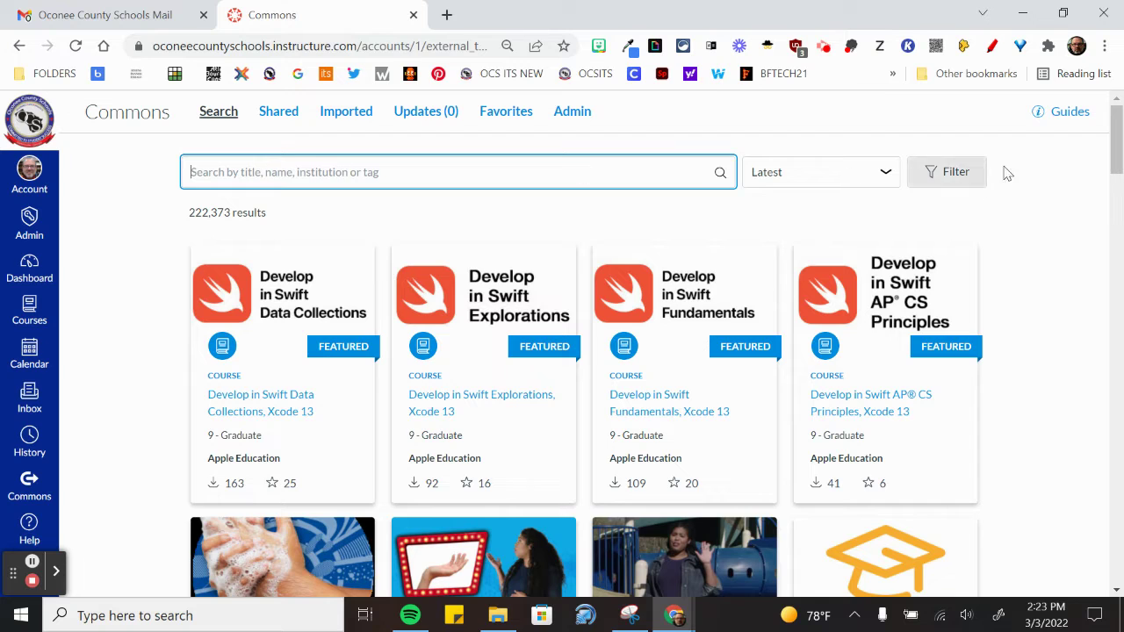
{"action": "left_click", "coordinate": [948, 176]}
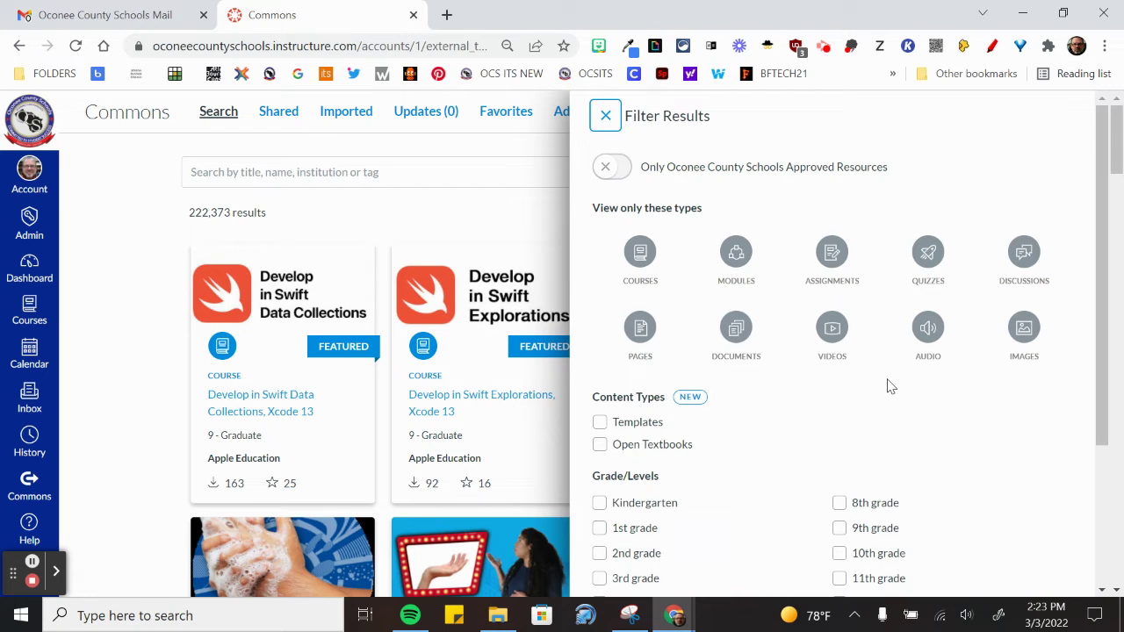
{"action": "left_click", "coordinate": [640, 338]}
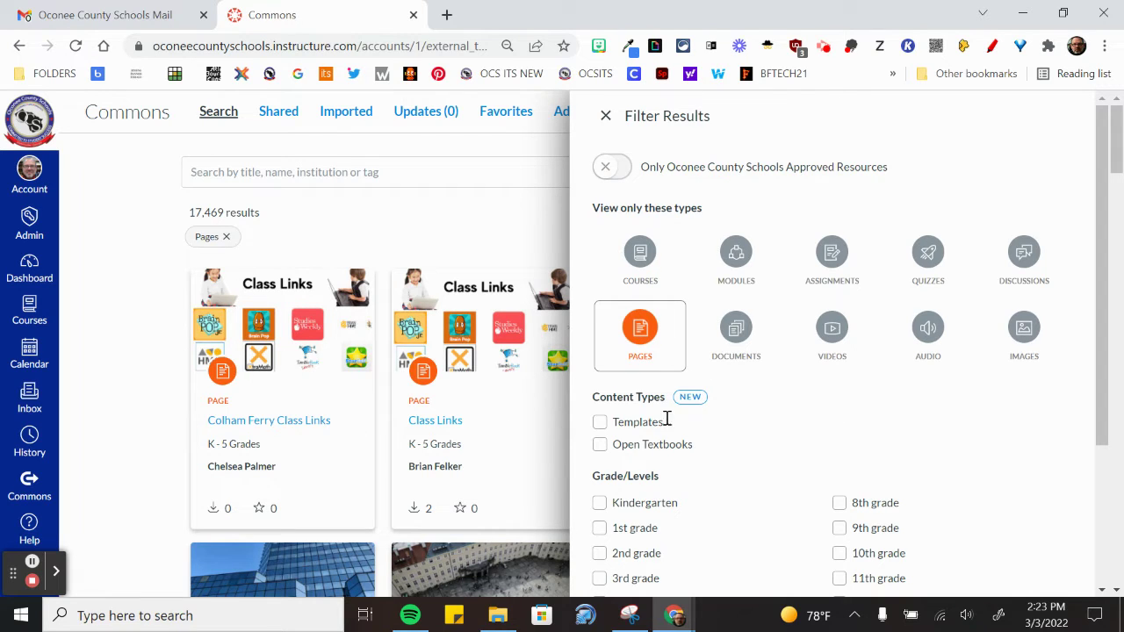
{"action": "scroll", "coordinate": [794, 373], "scroll_direction": "down", "scroll_amount": 2}
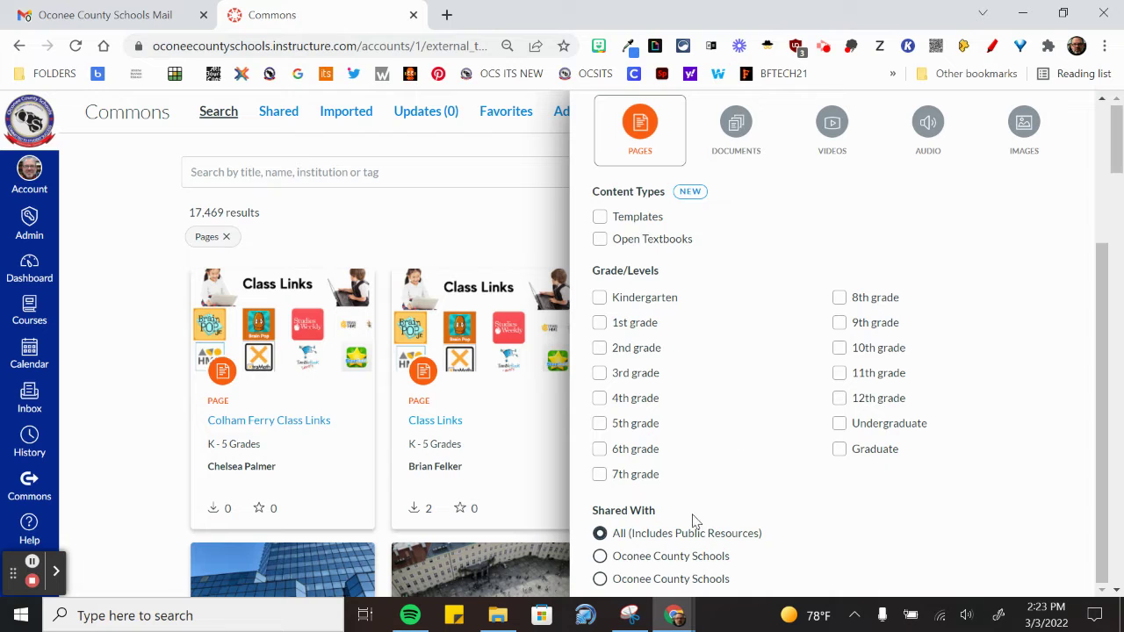
{"action": "left_click", "coordinate": [600, 556]}
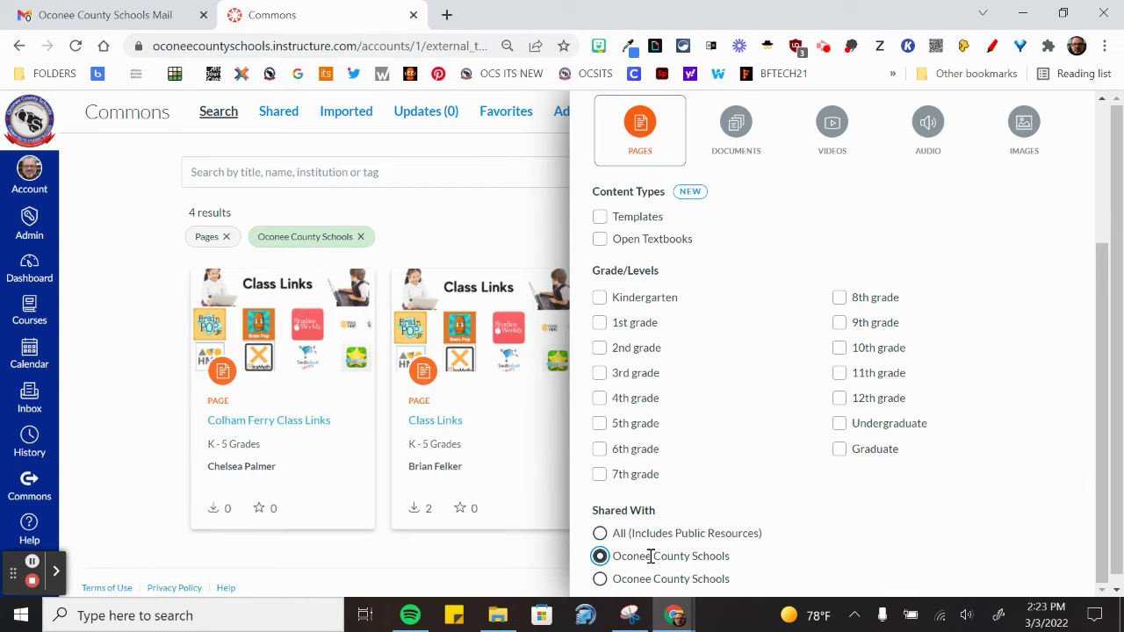
{"action": "left_click", "coordinate": [348, 168]}
Step: Begin entering the 'class links' search query
{"action": "type", "text": "c"}
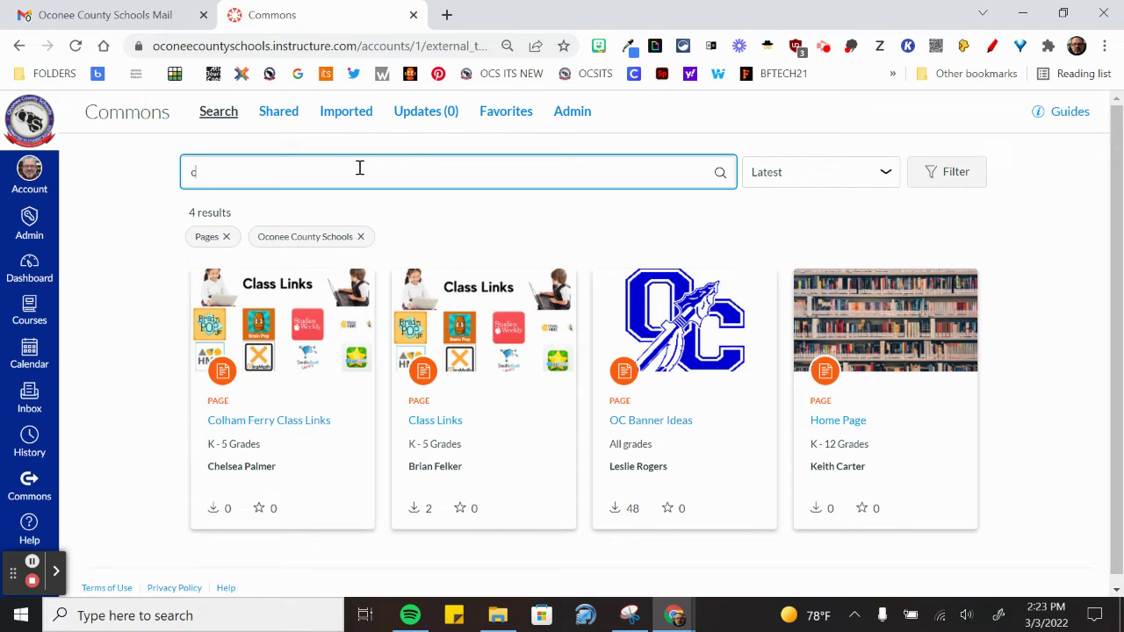
{"action": "type", "text": "ks"}
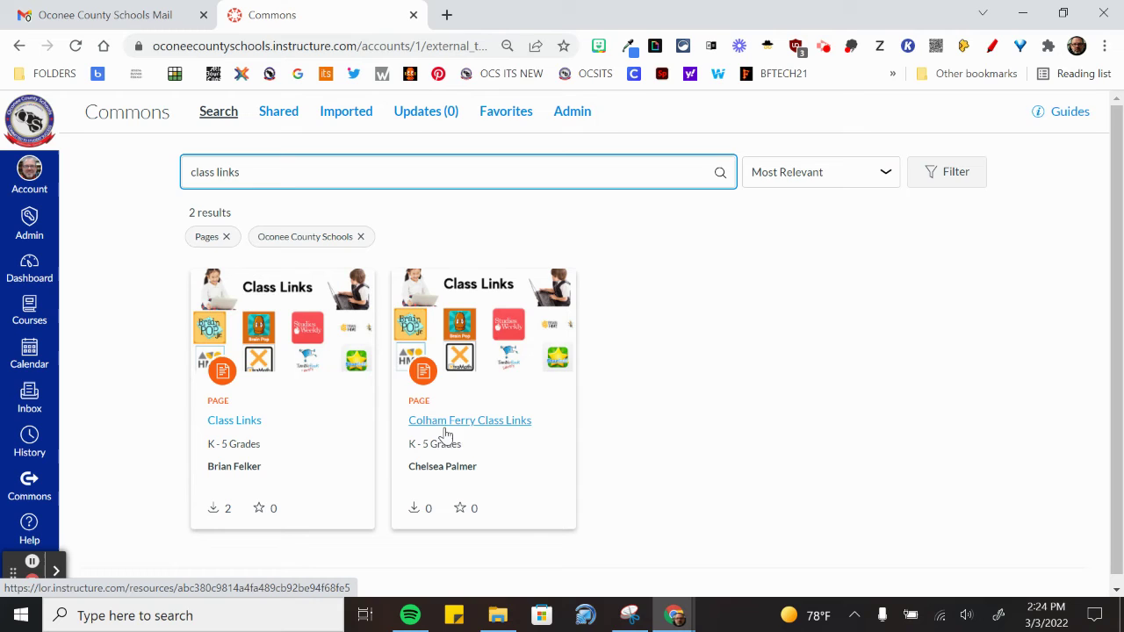
Step: Open the Class Links page resource, review its preview, and favorite it
{"action": "left_click", "coordinate": [246, 422]}
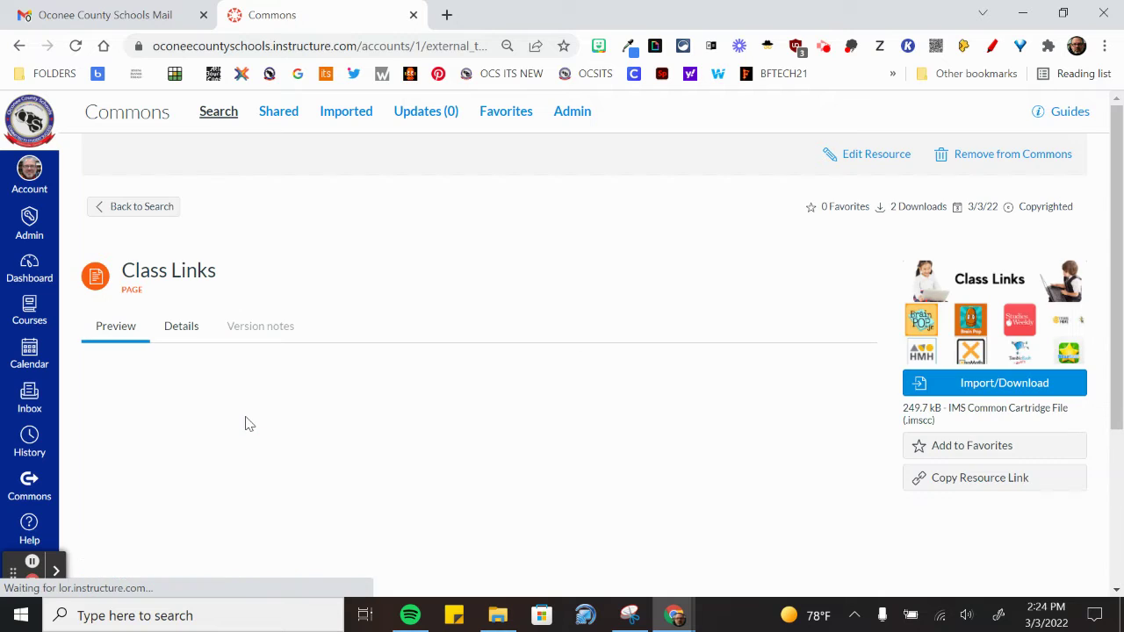
{"action": "scroll", "coordinate": [828, 437], "scroll_direction": "down", "scroll_amount": 3}
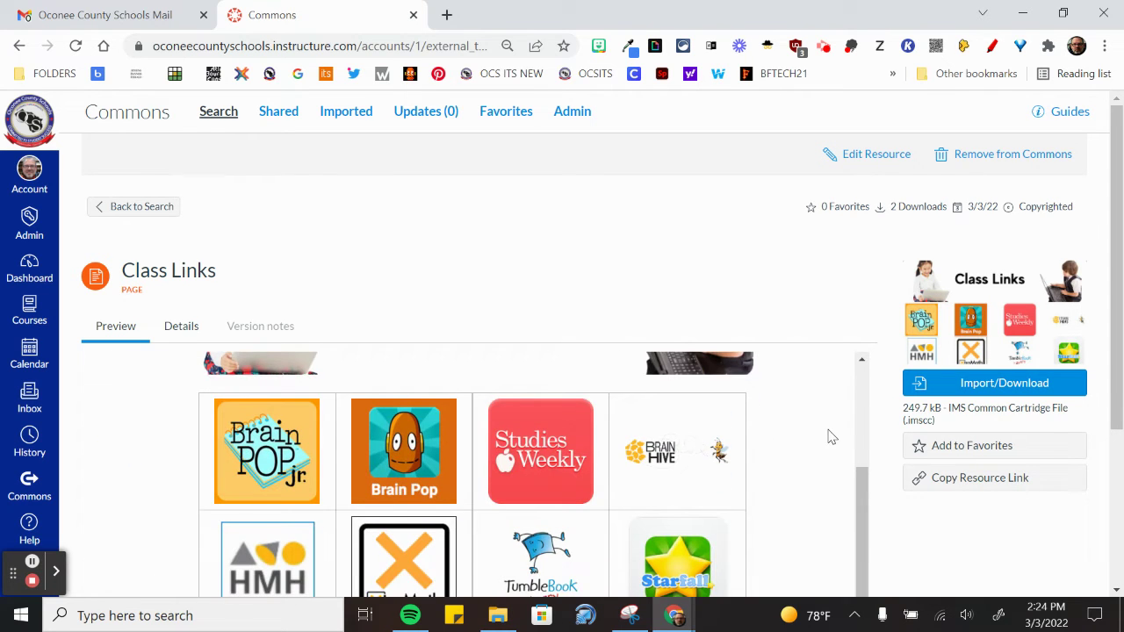
{"action": "scroll", "coordinate": [891, 439], "scroll_direction": "down", "scroll_amount": 1}
{"action": "scroll", "coordinate": [891, 439], "scroll_direction": "down", "scroll_amount": 3}
{"action": "scroll", "coordinate": [587, 384], "scroll_direction": "down", "scroll_amount": 1}
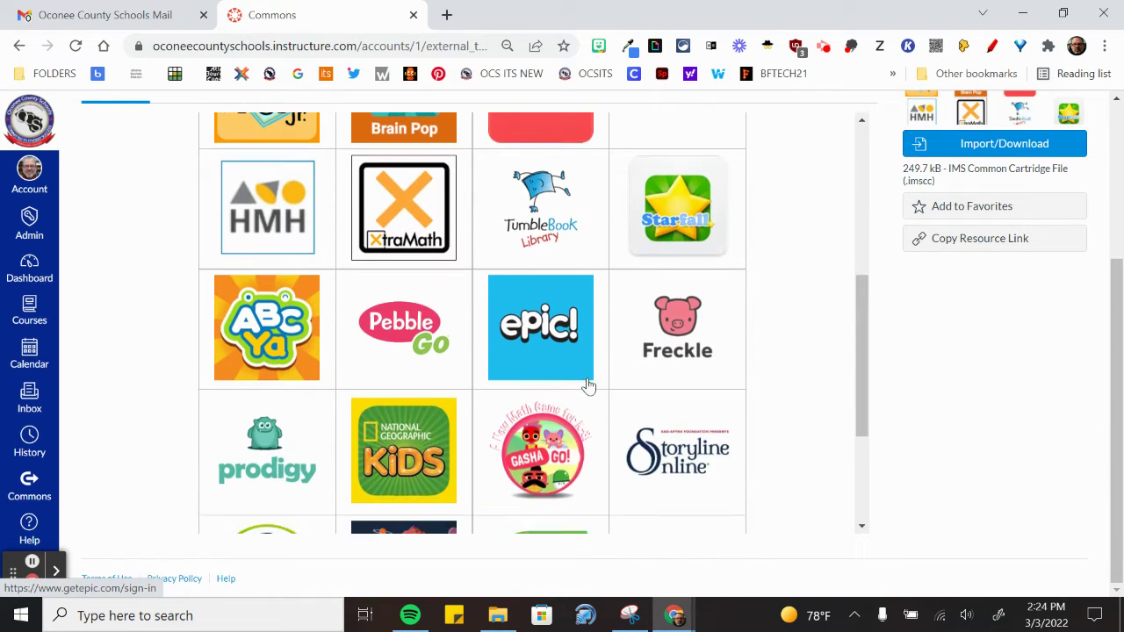
{"action": "scroll", "coordinate": [589, 386], "scroll_direction": "down", "scroll_amount": 2}
{"action": "scroll", "coordinate": [589, 386], "scroll_direction": "down", "scroll_amount": 1}
{"action": "scroll", "coordinate": [588, 386], "scroll_direction": "up", "scroll_amount": 3}
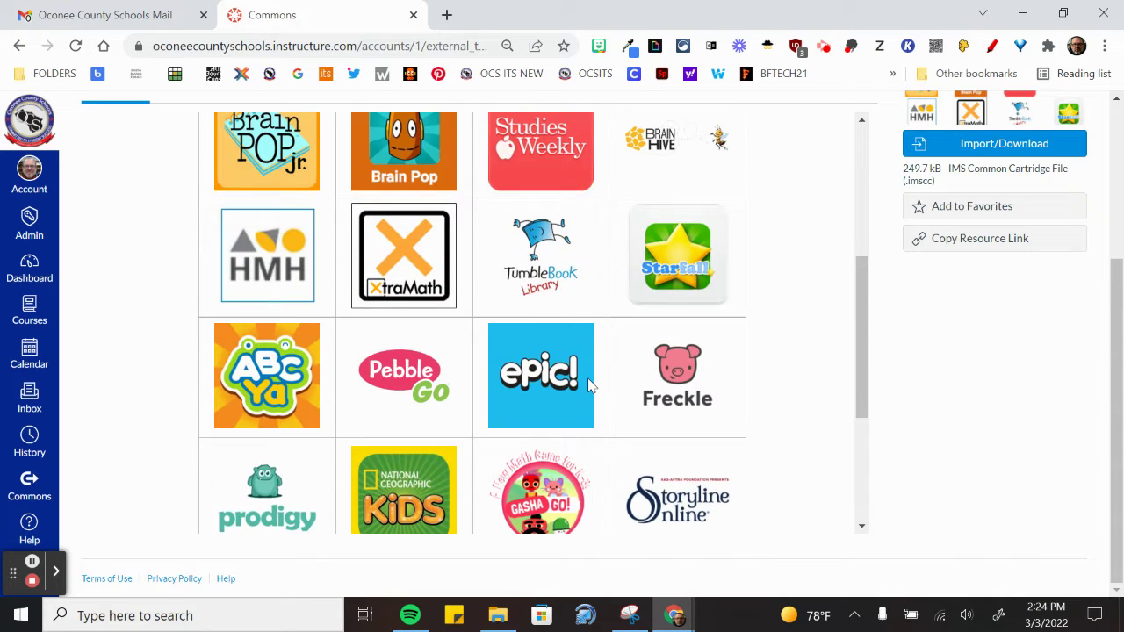
{"action": "scroll", "coordinate": [590, 387], "scroll_direction": "up", "scroll_amount": 2}
{"action": "scroll", "coordinate": [590, 386], "scroll_direction": "up", "scroll_amount": 1}
{"action": "scroll", "coordinate": [590, 386], "scroll_direction": "up", "scroll_amount": 1}
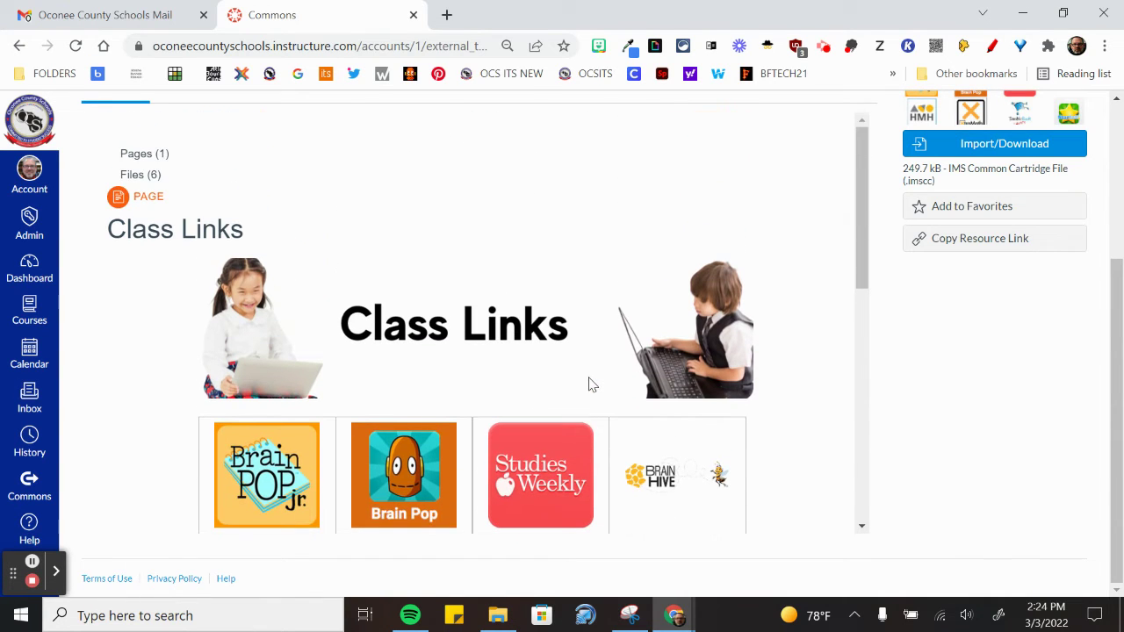
{"action": "scroll", "coordinate": [590, 384], "scroll_direction": "up", "scroll_amount": 3}
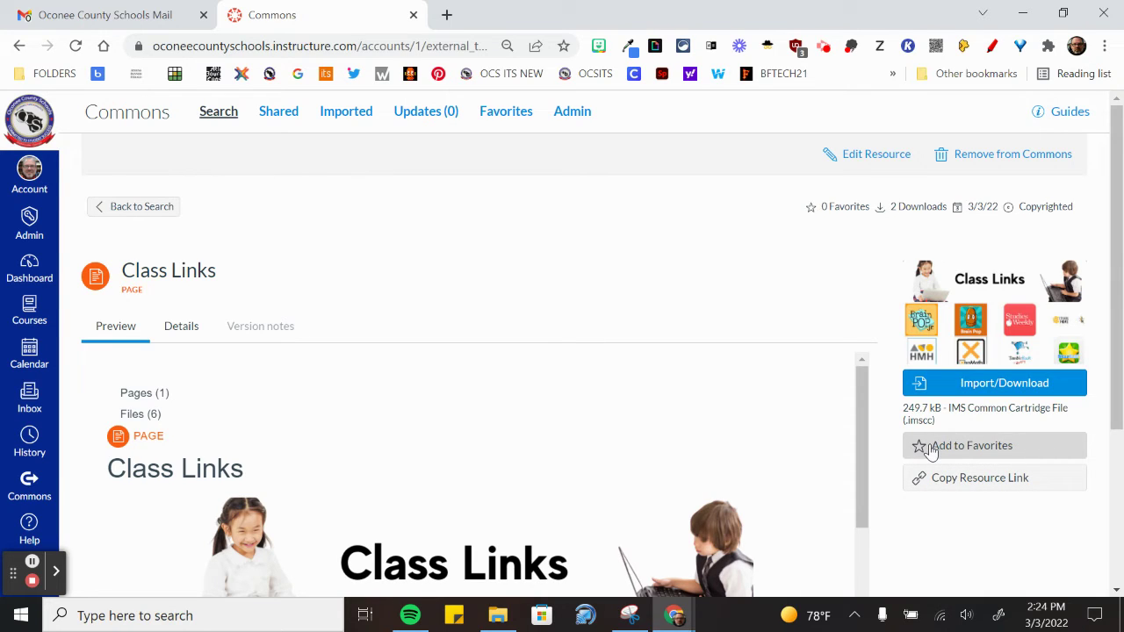
{"action": "left_click", "coordinate": [931, 447]}
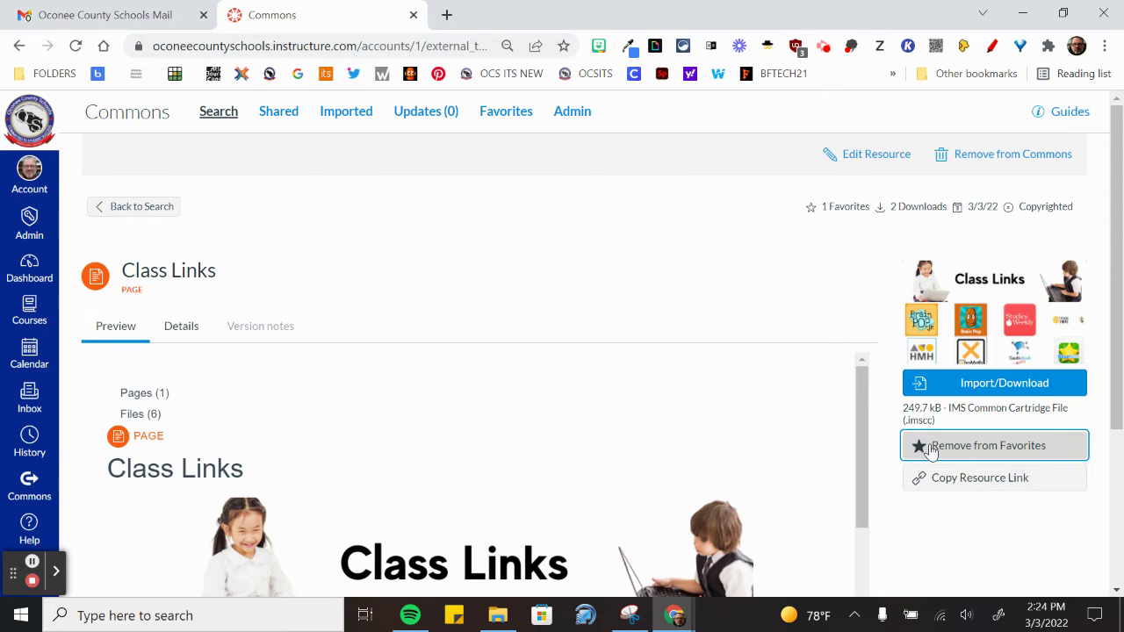
Step: Import the Class Links page into the ITS Video Sandbox course
{"action": "left_click", "coordinate": [974, 389]}
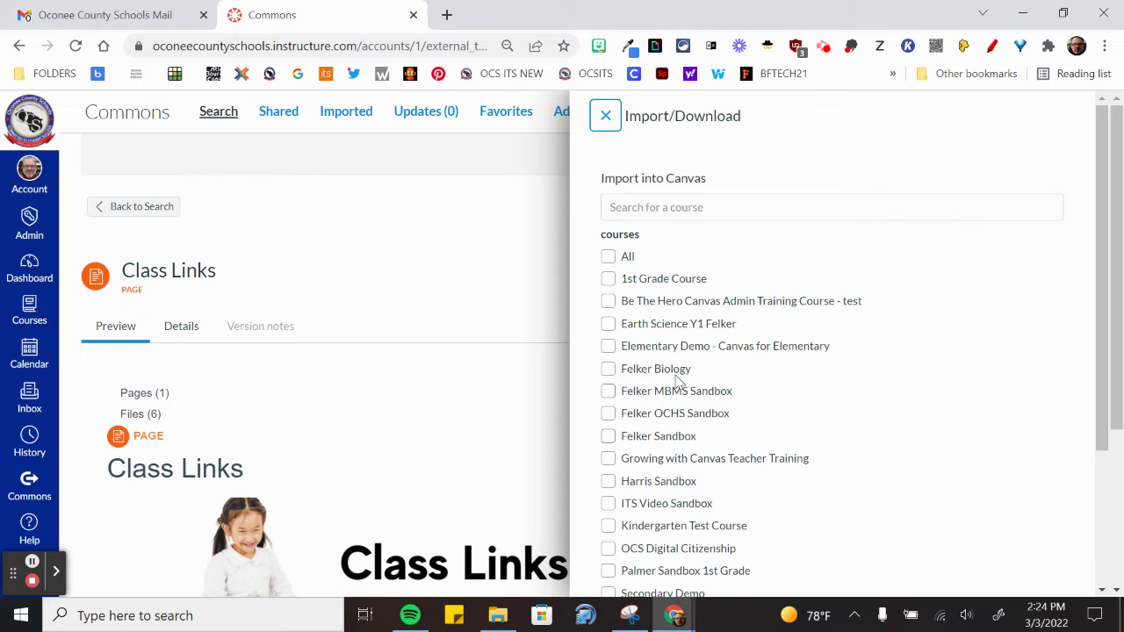
{"action": "scroll", "coordinate": [678, 373], "scroll_direction": "down", "scroll_amount": 2}
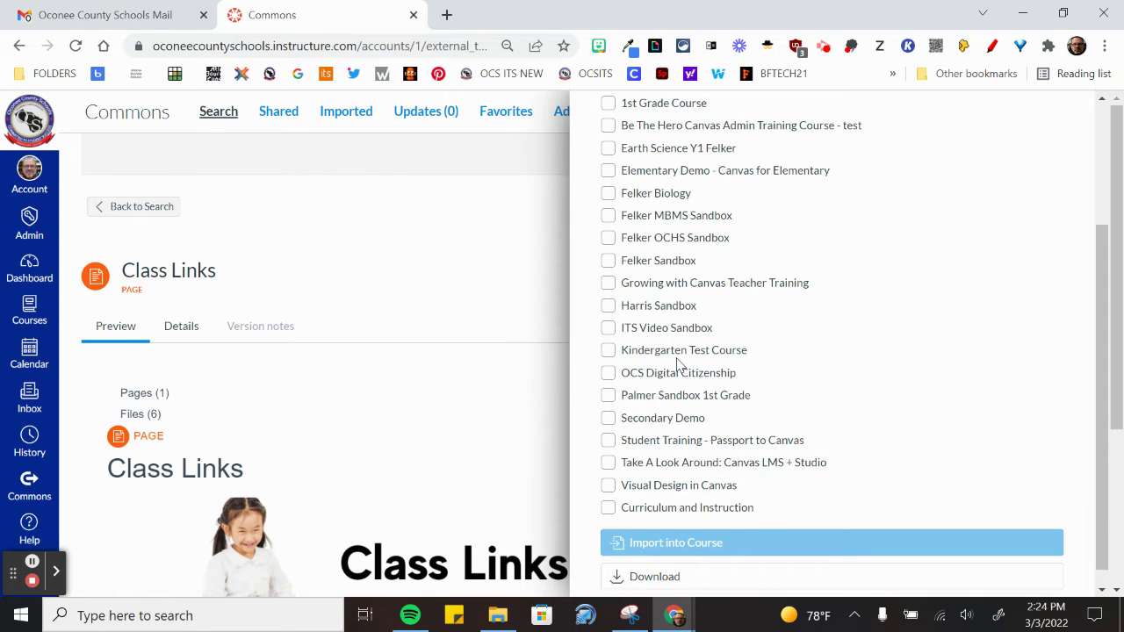
{"action": "scroll", "coordinate": [677, 365], "scroll_direction": "up", "scroll_amount": 2}
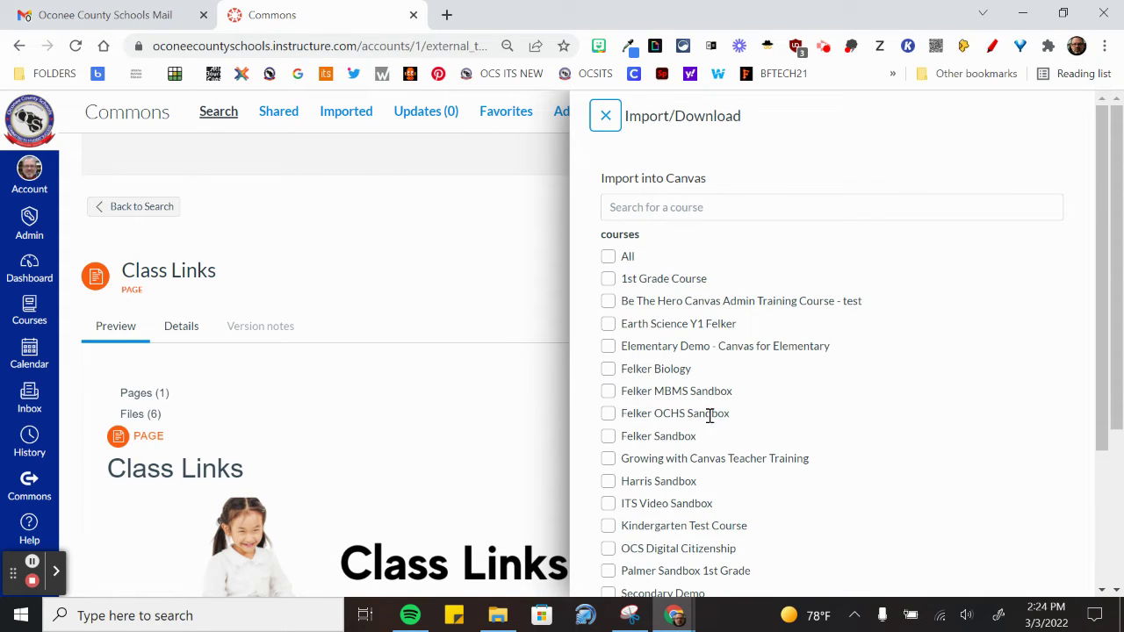
{"action": "scroll", "coordinate": [710, 415], "scroll_direction": "down", "scroll_amount": 1}
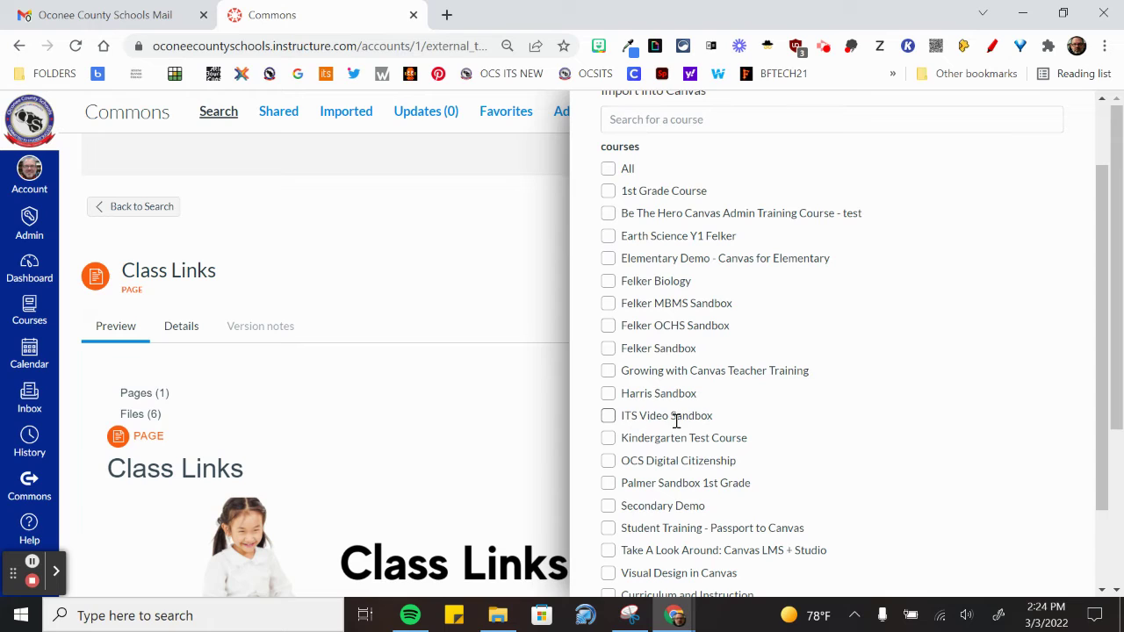
{"action": "left_click", "coordinate": [608, 416]}
{"action": "scroll", "coordinate": [738, 426], "scroll_direction": "down", "scroll_amount": 1}
{"action": "left_click", "coordinate": [702, 526]}
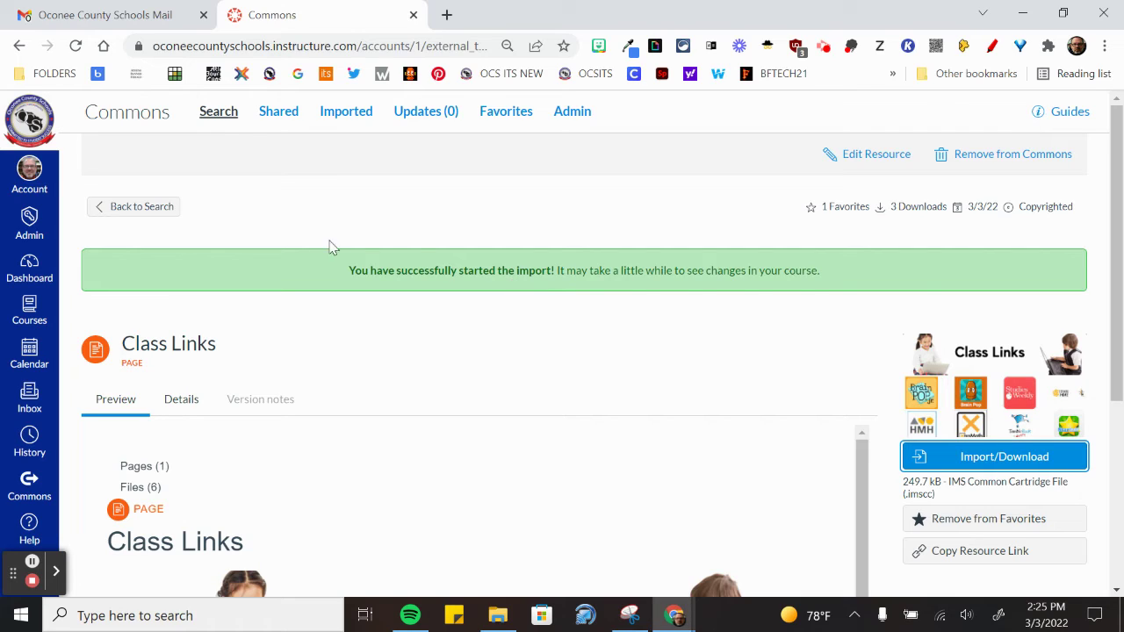
Step: Leave Commons for the Dashboard and open the ITS Video Sandbox course card
{"action": "left_click", "coordinate": [120, 211]}
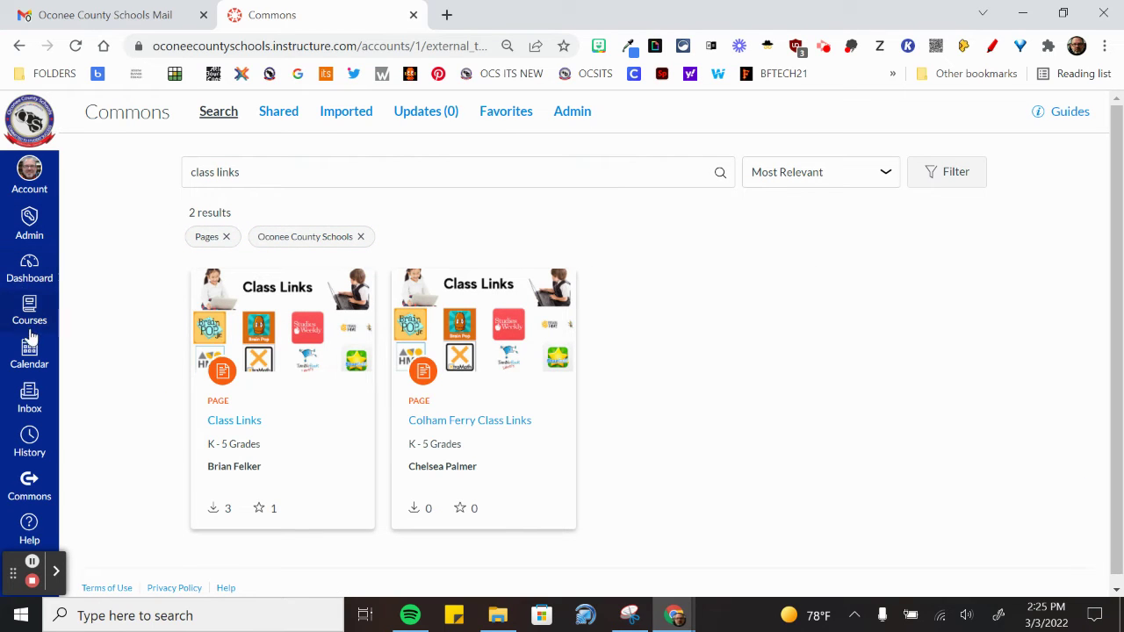
{"action": "left_click", "coordinate": [31, 268]}
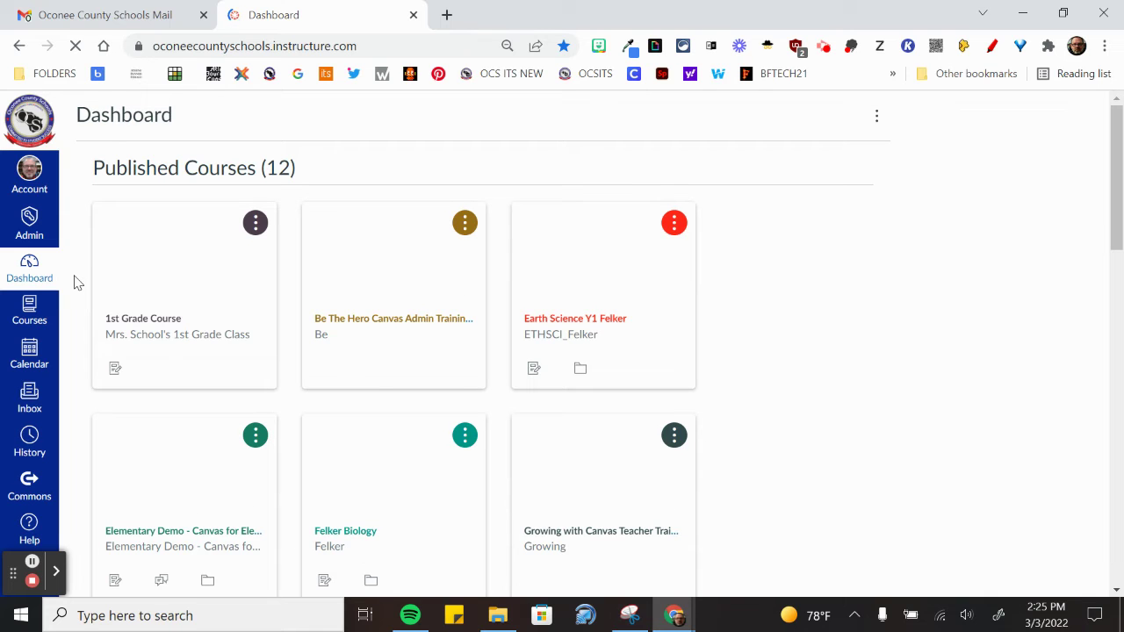
{"action": "scroll", "coordinate": [527, 321], "scroll_direction": "down", "scroll_amount": 2}
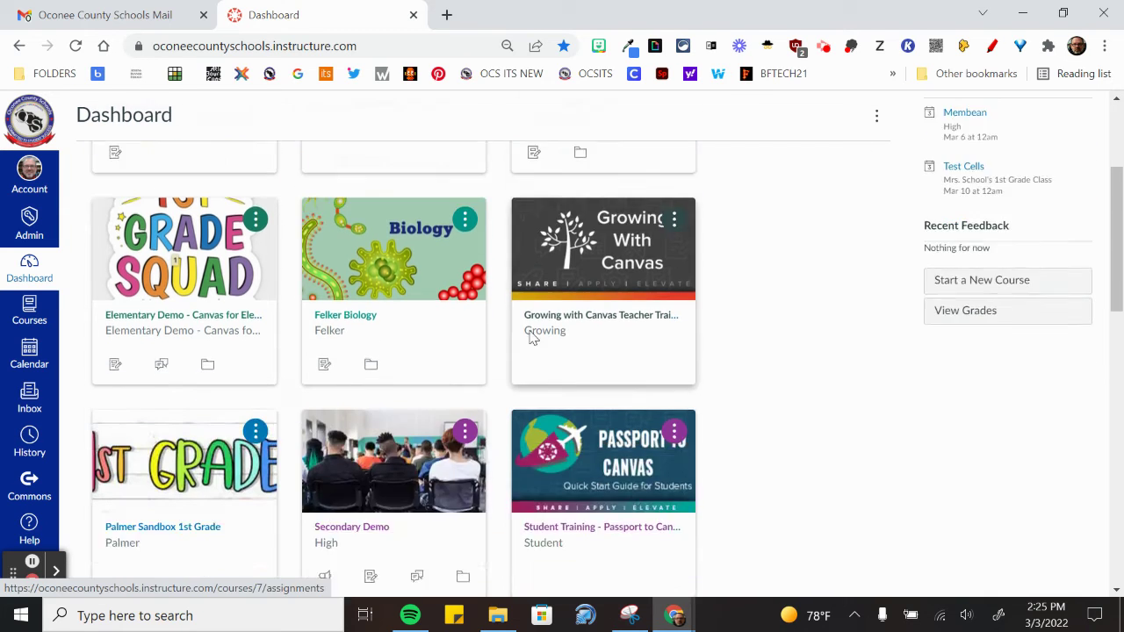
{"action": "scroll", "coordinate": [532, 334], "scroll_direction": "down", "scroll_amount": 4}
{"action": "scroll", "coordinate": [536, 344], "scroll_direction": "down", "scroll_amount": 4}
{"action": "scroll", "coordinate": [538, 345], "scroll_direction": "down", "scroll_amount": 3}
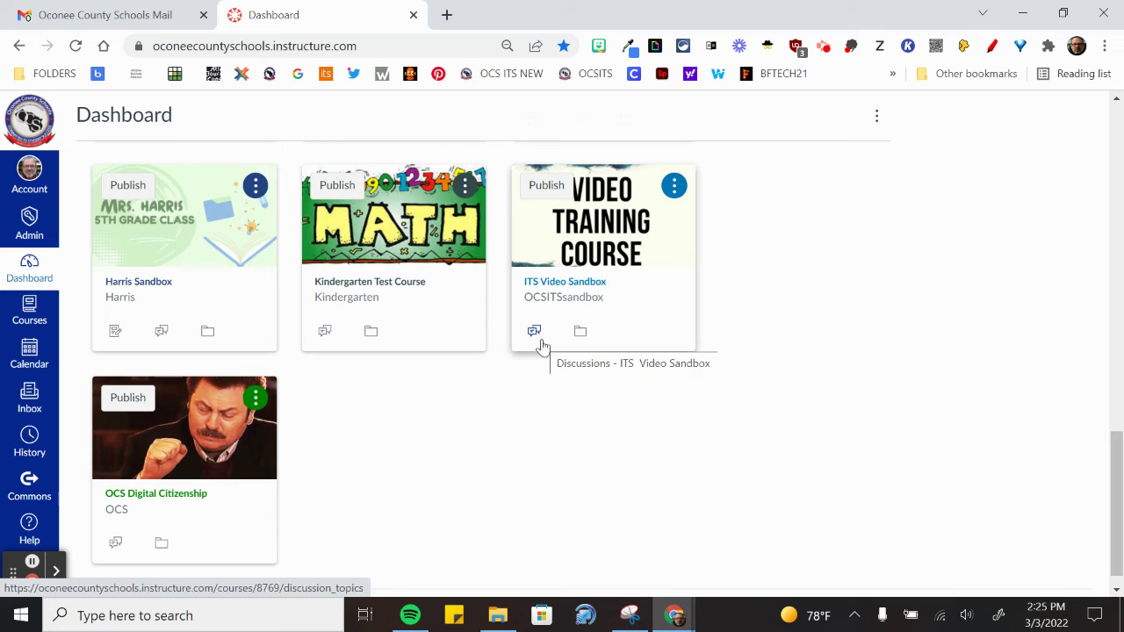
{"action": "left_click", "coordinate": [590, 247]}
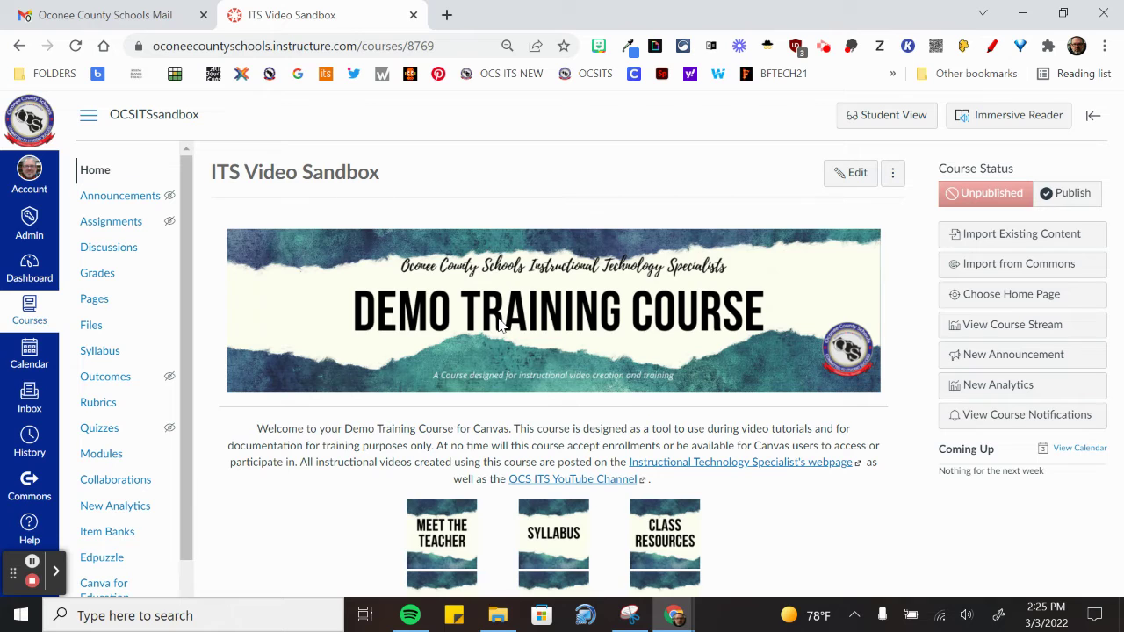
Step: Open Class Links-2 from the course's full Pages list
{"action": "left_click", "coordinate": [95, 299]}
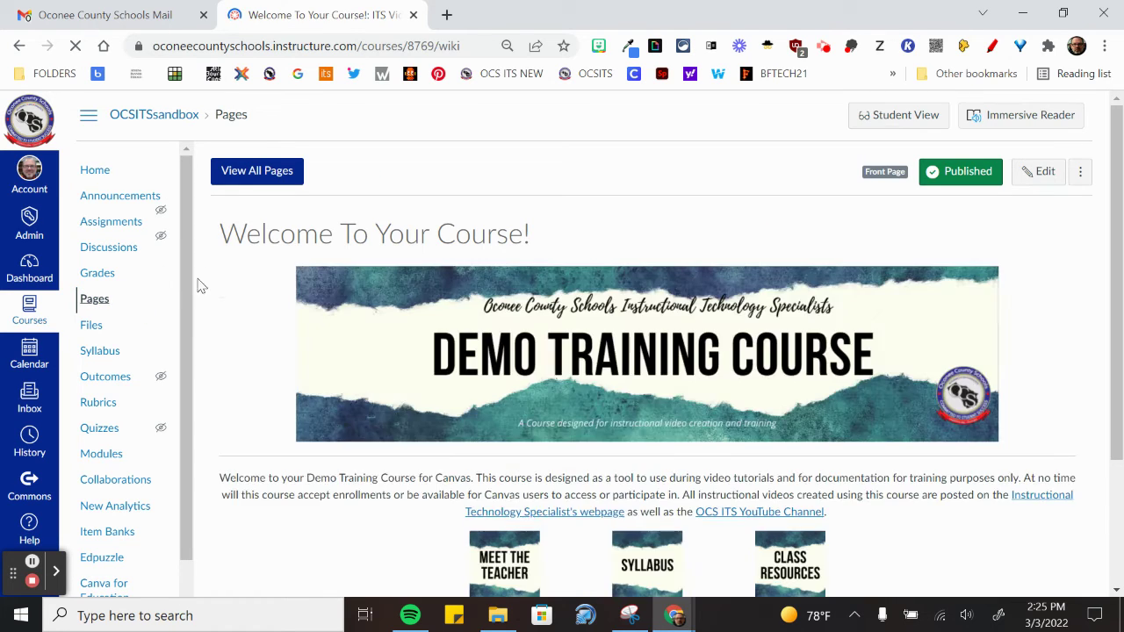
{"action": "left_click", "coordinate": [254, 174]}
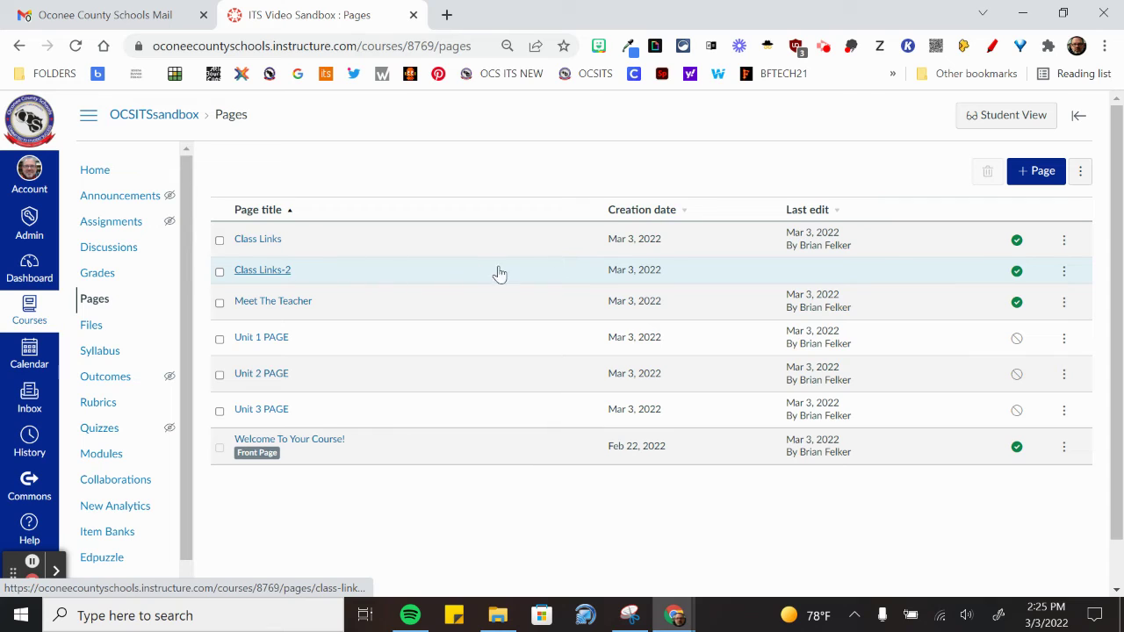
{"action": "left_click", "coordinate": [271, 274]}
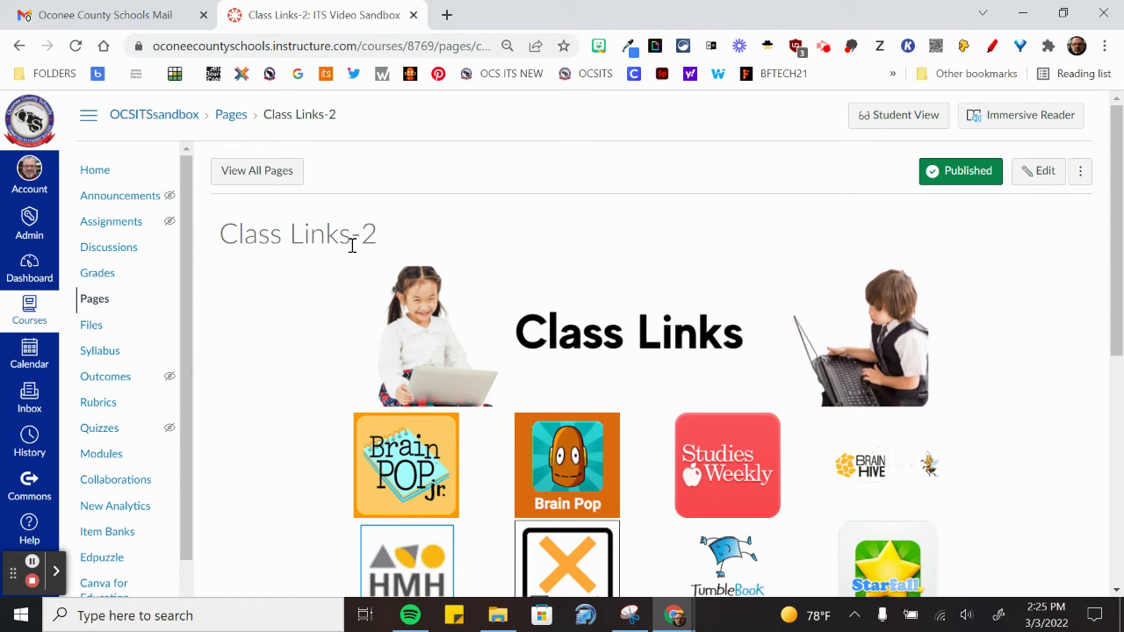
Step: Scroll through the Class Links-2 link tiles and check the R tile's image options
{"action": "scroll", "coordinate": [297, 326], "scroll_direction": "down", "scroll_amount": 3}
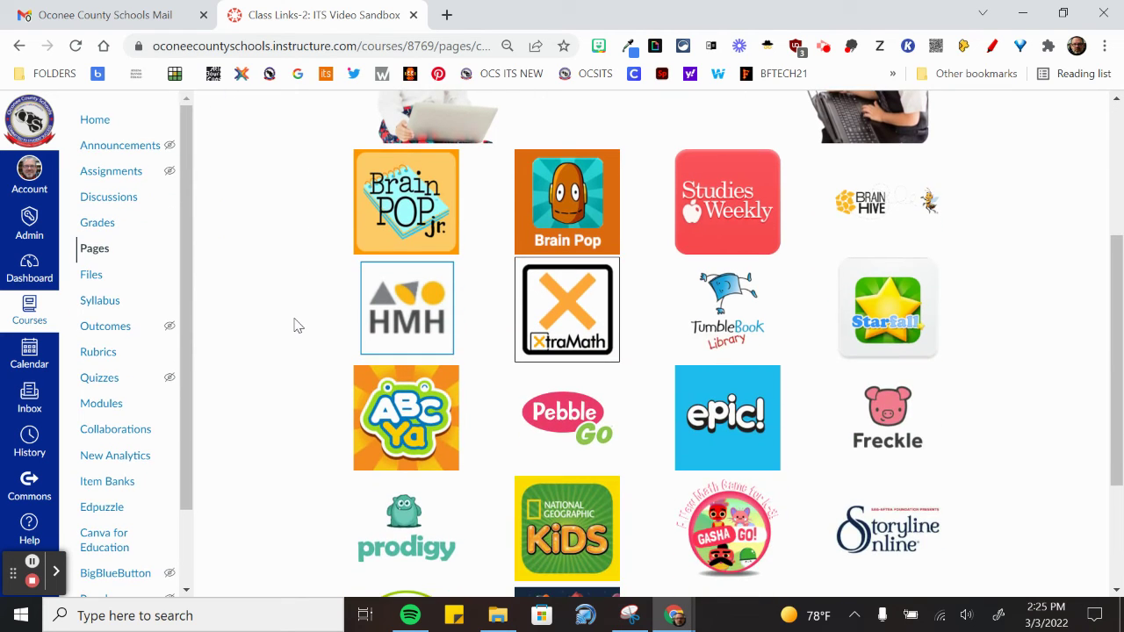
{"action": "scroll", "coordinate": [297, 325], "scroll_direction": "down", "scroll_amount": 2}
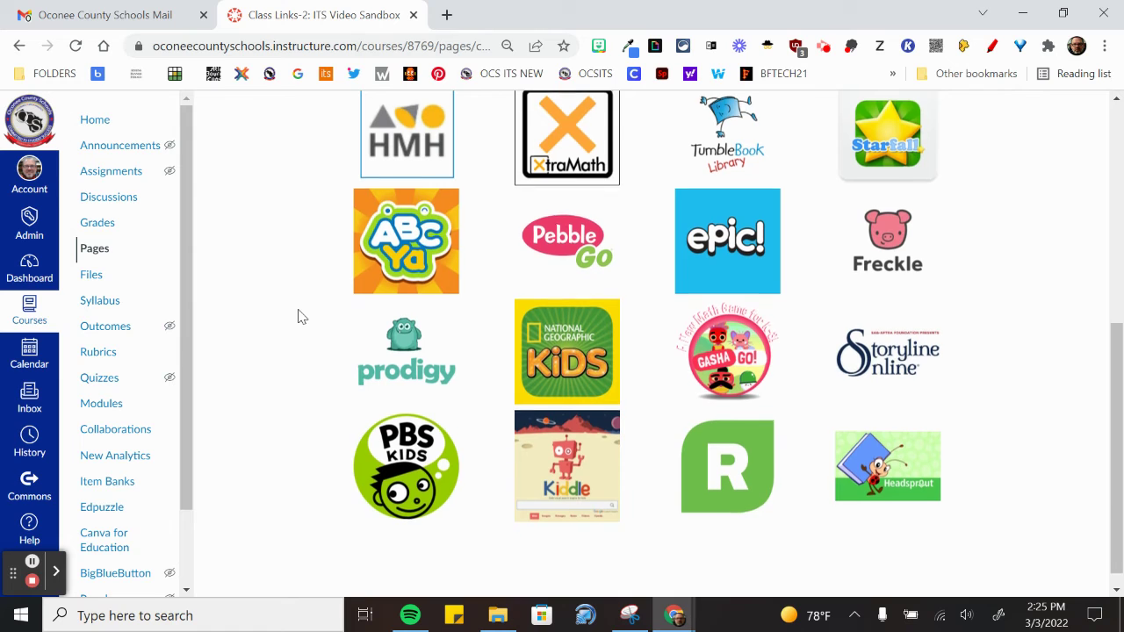
{"action": "scroll", "coordinate": [297, 316], "scroll_direction": "down", "scroll_amount": 1}
{"action": "scroll", "coordinate": [291, 304], "scroll_direction": "up", "scroll_amount": 1}
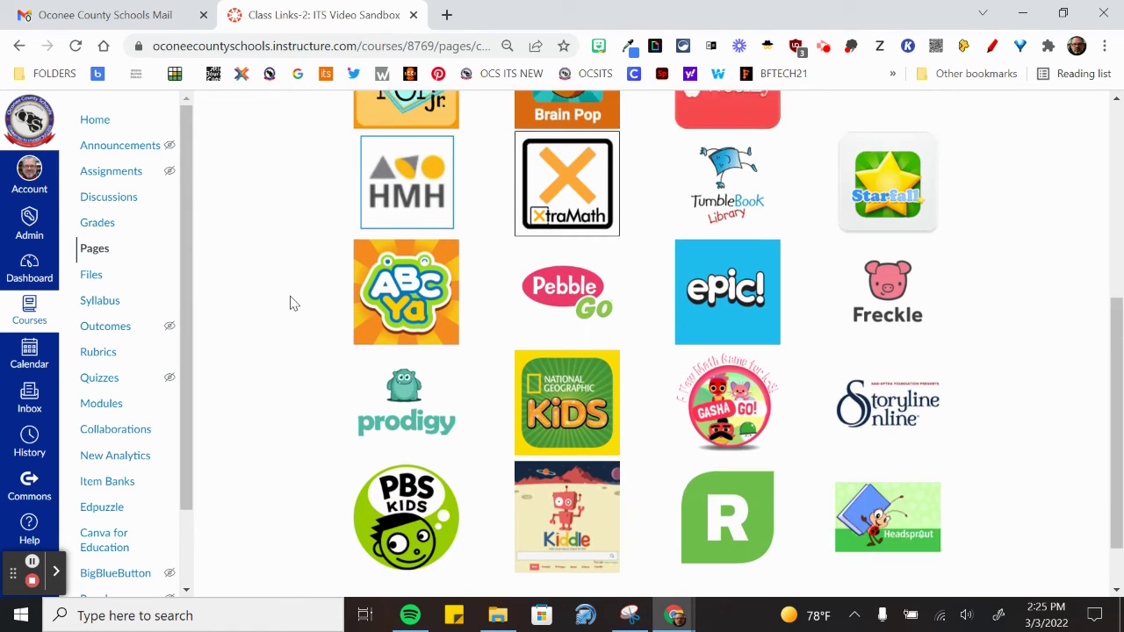
{"action": "scroll", "coordinate": [298, 307], "scroll_direction": "down", "scroll_amount": 1}
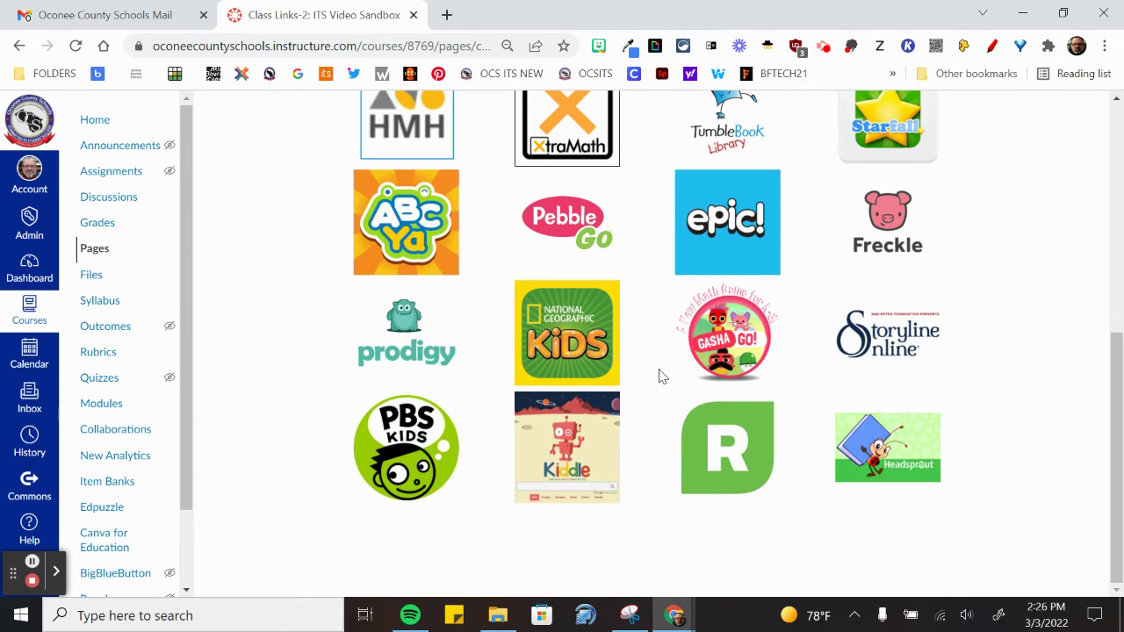
{"action": "right_click", "coordinate": [743, 455]}
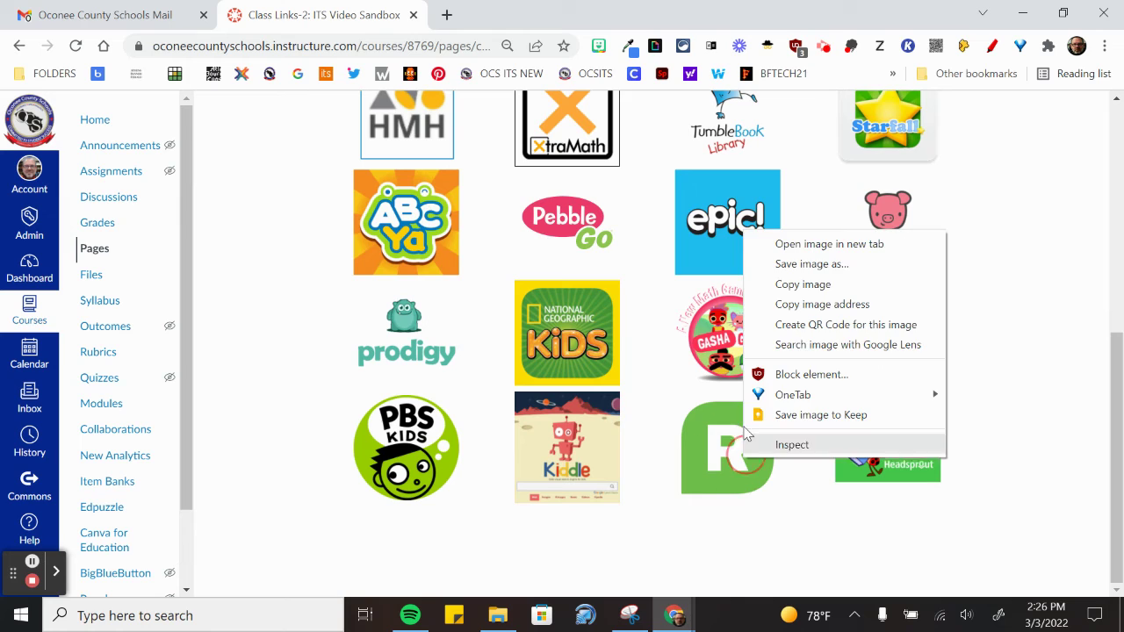
{"action": "left_click", "coordinate": [787, 520]}
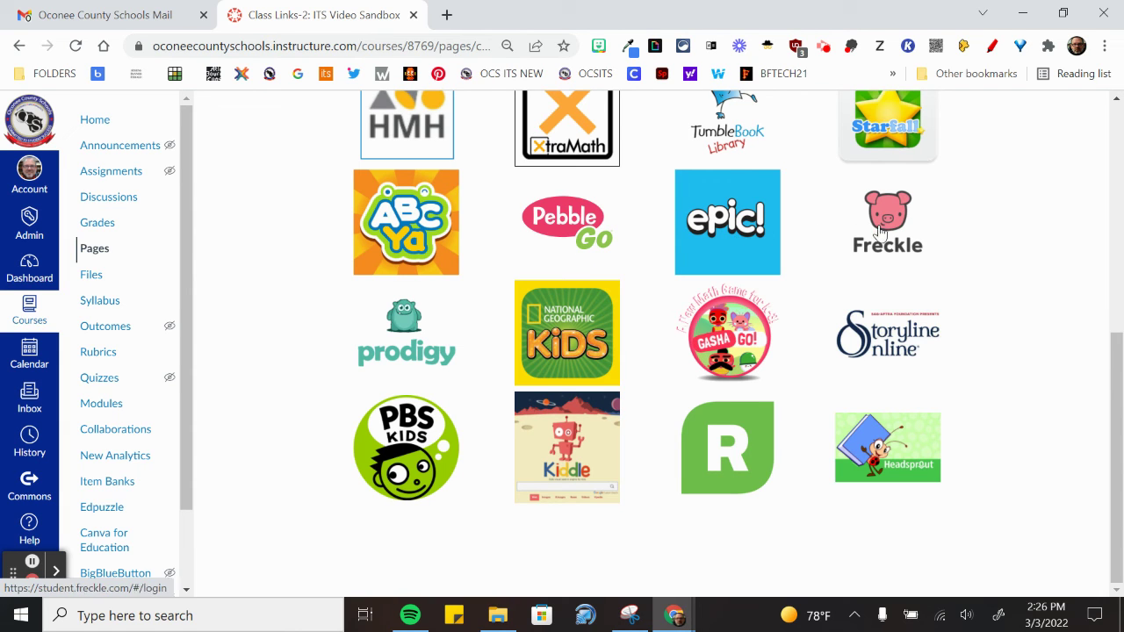
Step: Return to the ITS Video Sandbox course home page and scroll down it
{"action": "scroll", "coordinate": [890, 376], "scroll_direction": "up", "scroll_amount": 2}
{"action": "scroll", "coordinate": [891, 376], "scroll_direction": "up", "scroll_amount": 2}
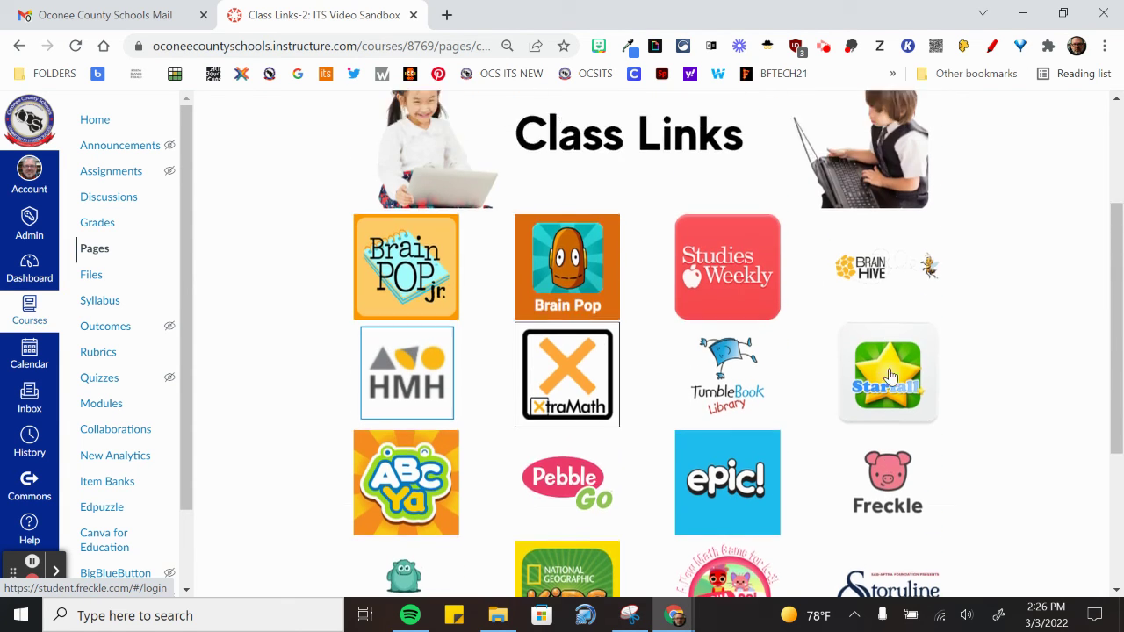
{"action": "scroll", "coordinate": [890, 376], "scroll_direction": "up", "scroll_amount": 2}
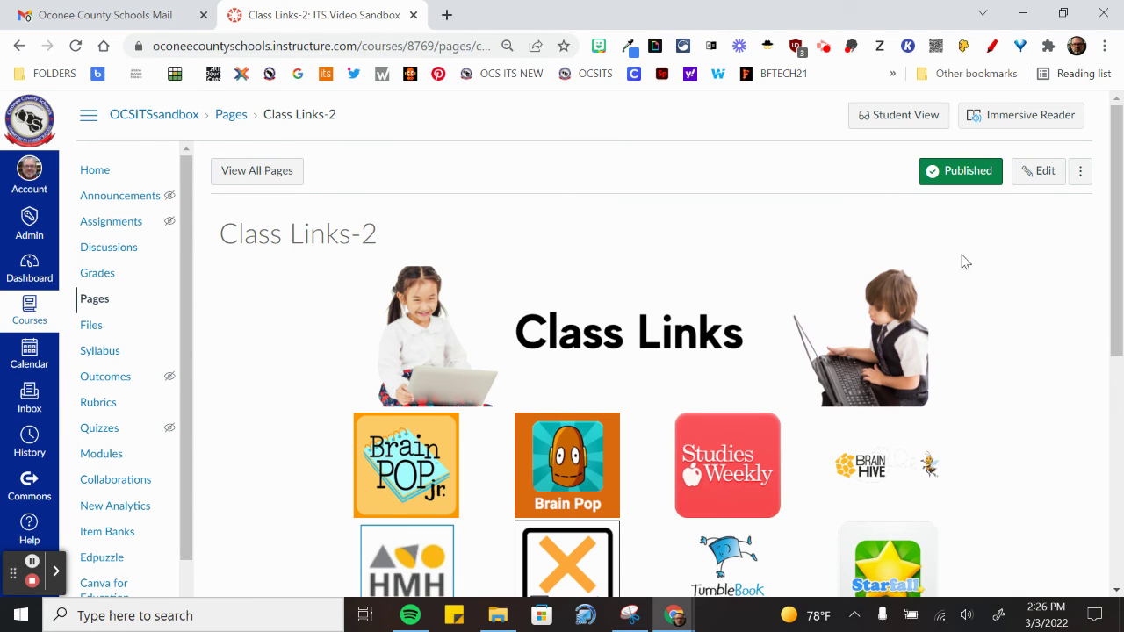
{"action": "left_click", "coordinate": [93, 170]}
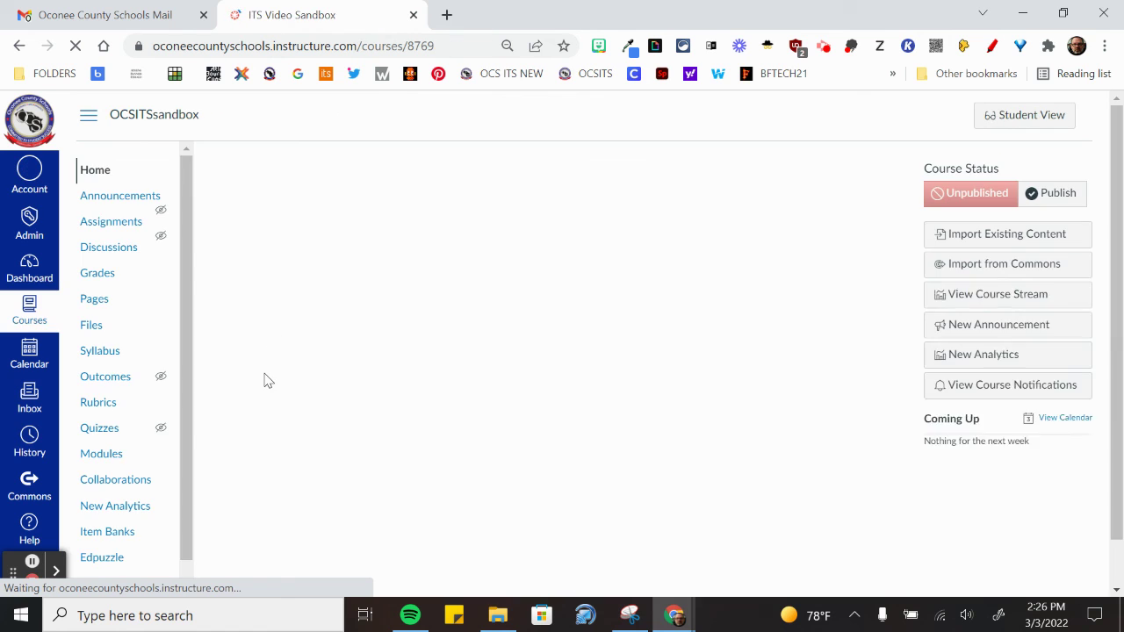
{"action": "scroll", "coordinate": [285, 416], "scroll_direction": "down", "scroll_amount": 1}
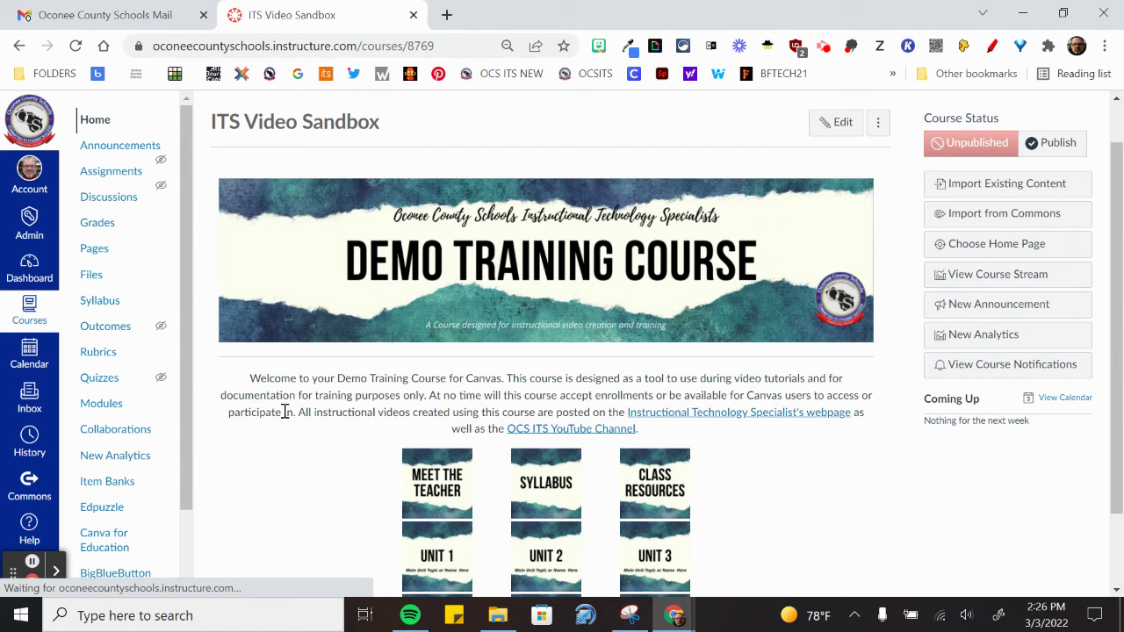
{"action": "scroll", "coordinate": [289, 418], "scroll_direction": "down", "scroll_amount": 1}
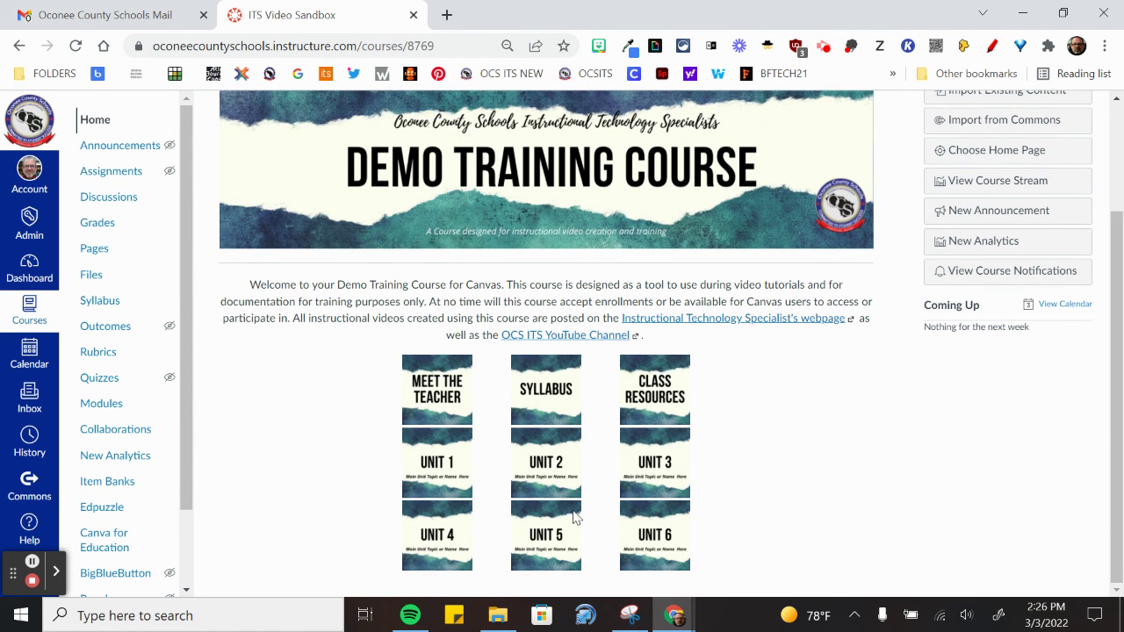